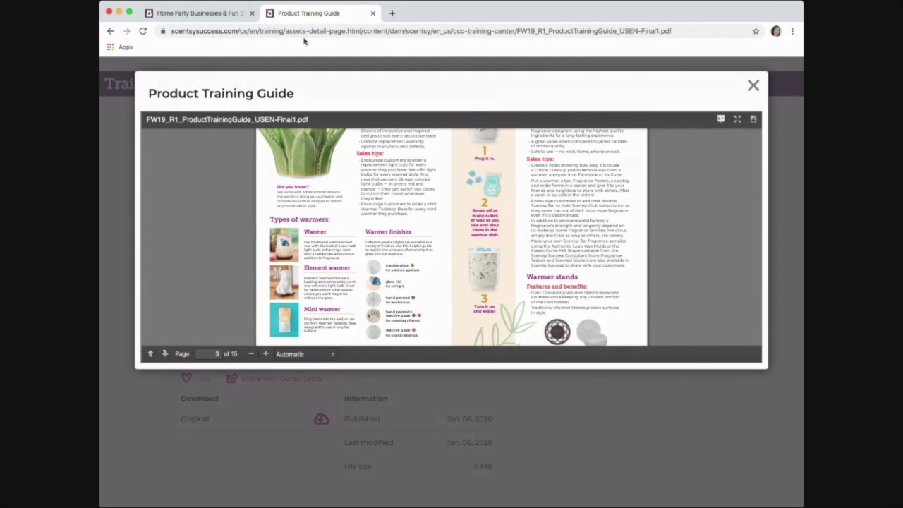
- Close the Product Training Guide preview and open the consultant's account page in the dashboard
click(752, 86)
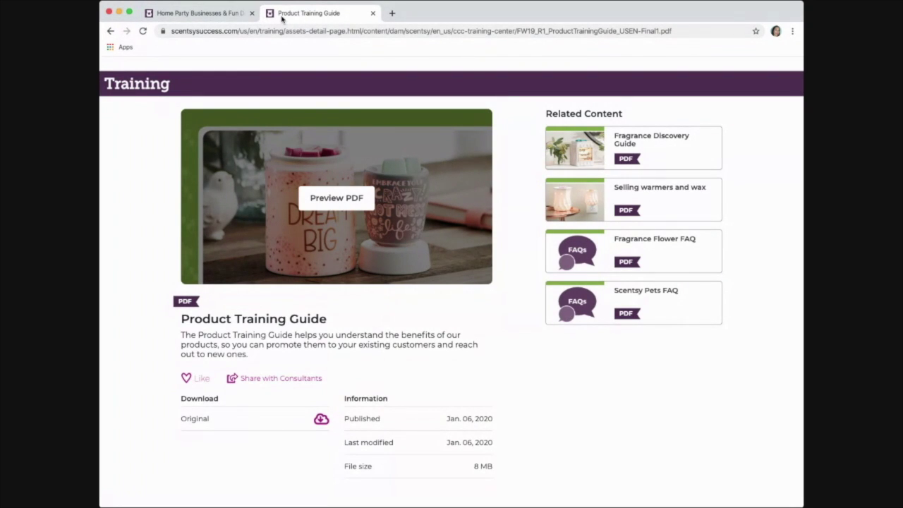
scroll(228, 86, up, 2)
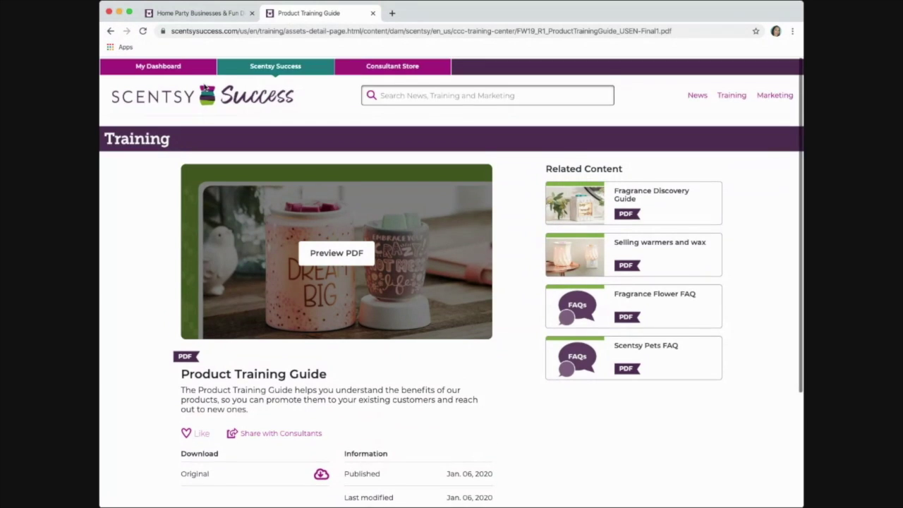
click(164, 65)
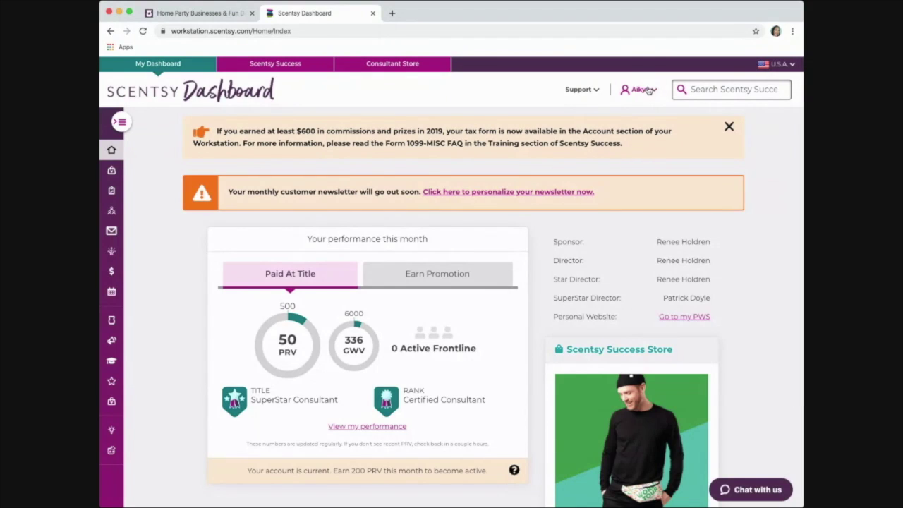
click(655, 93)
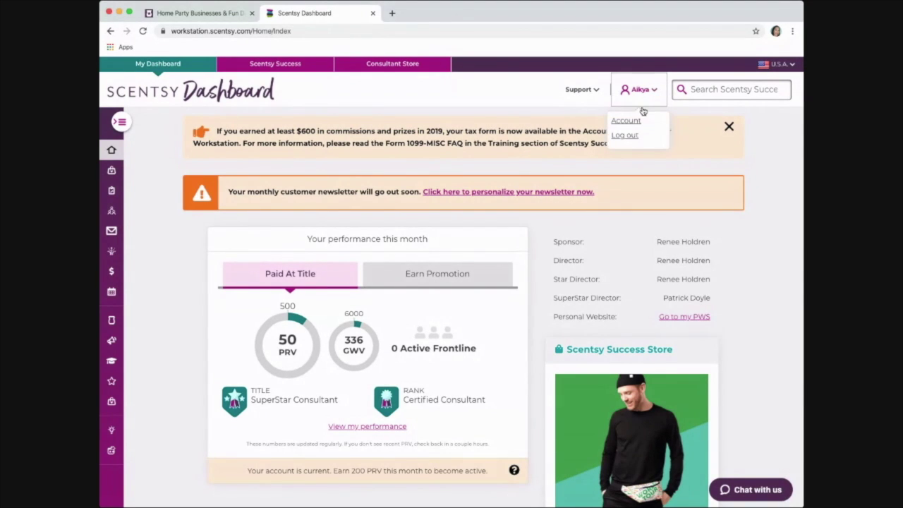
click(626, 122)
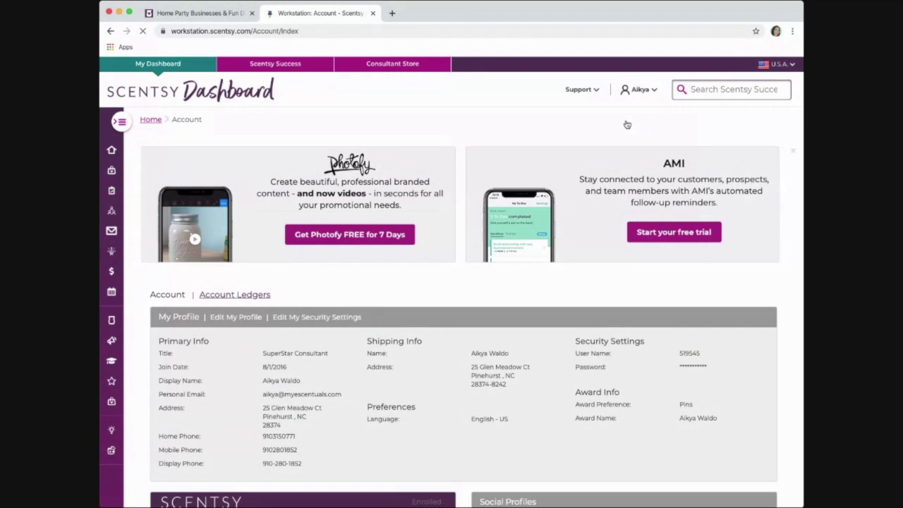
- Examine the account page's profile, website and monthly subscription, pay statement and international sections
scroll(414, 332, down, 2)
scroll(414, 332, down, 4)
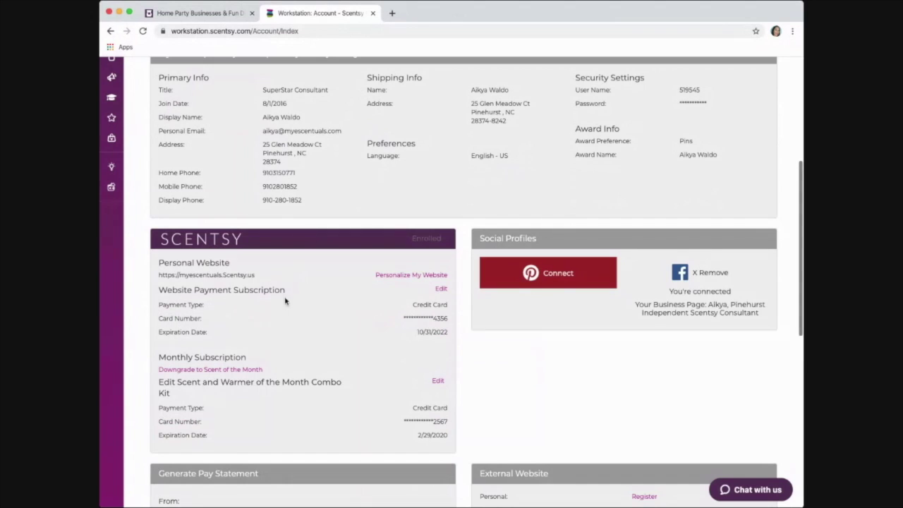
scroll(286, 306, down, 2)
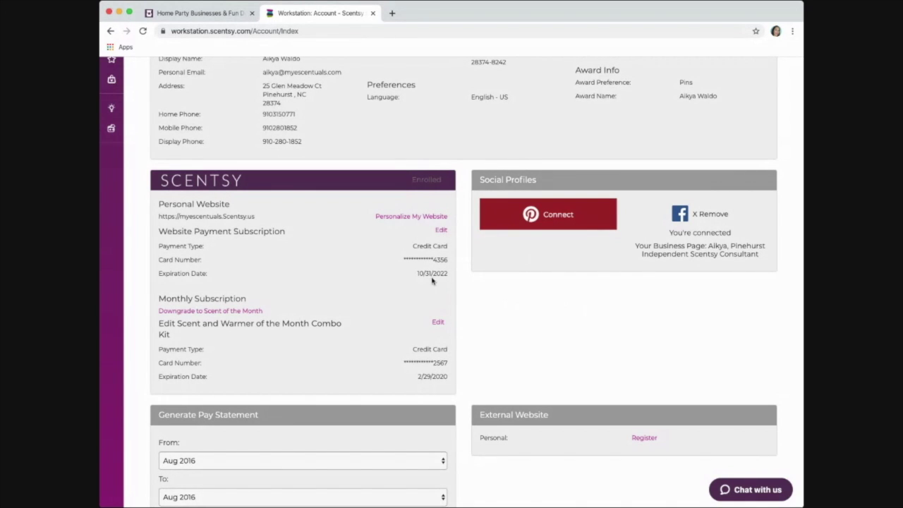
scroll(313, 305, down, 1)
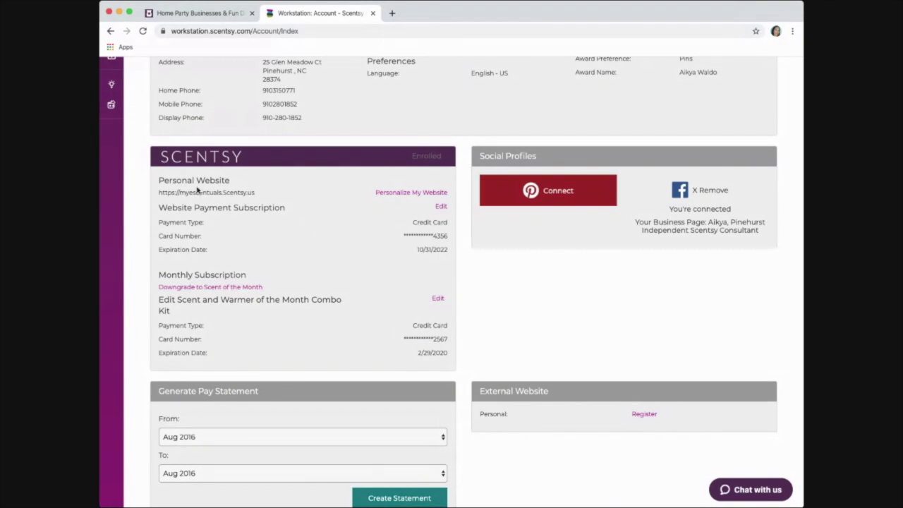
scroll(235, 217, down, 1)
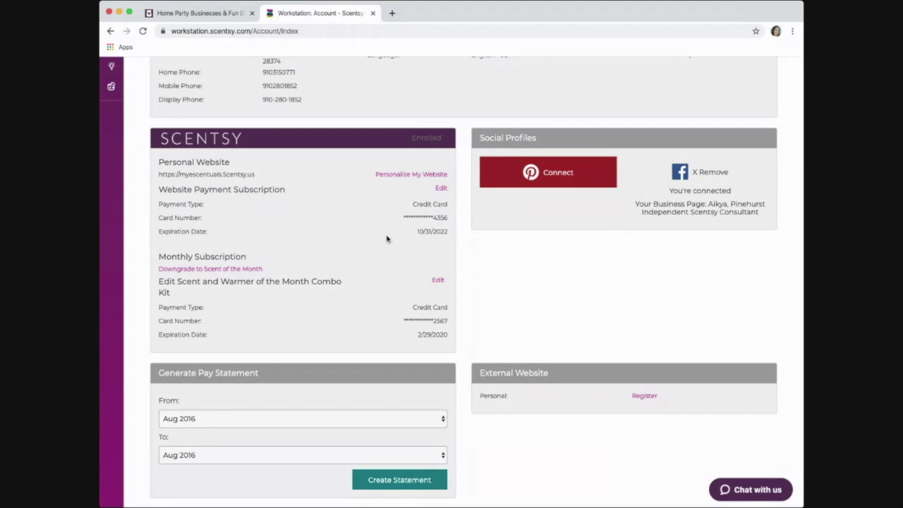
scroll(387, 224, down, 2)
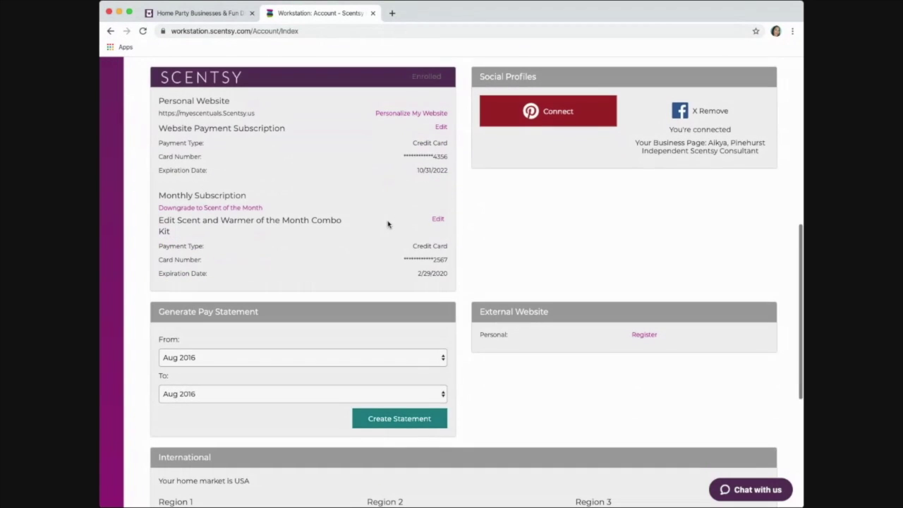
scroll(248, 215, down, 1)
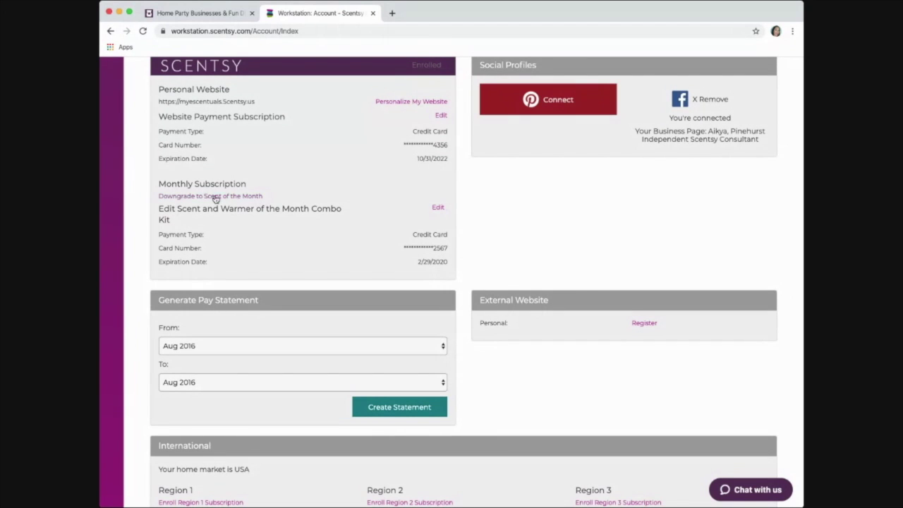
scroll(219, 222, down, 2)
scroll(218, 222, down, 3)
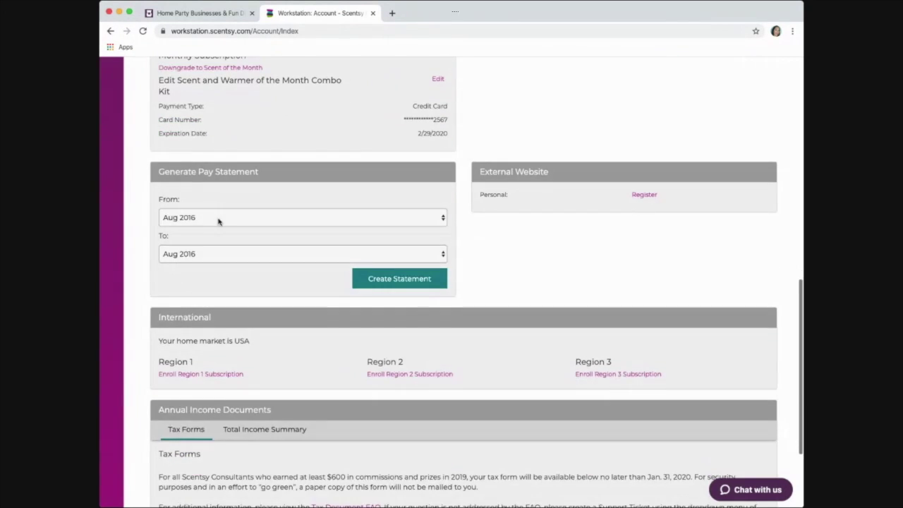
scroll(218, 220, up, 5)
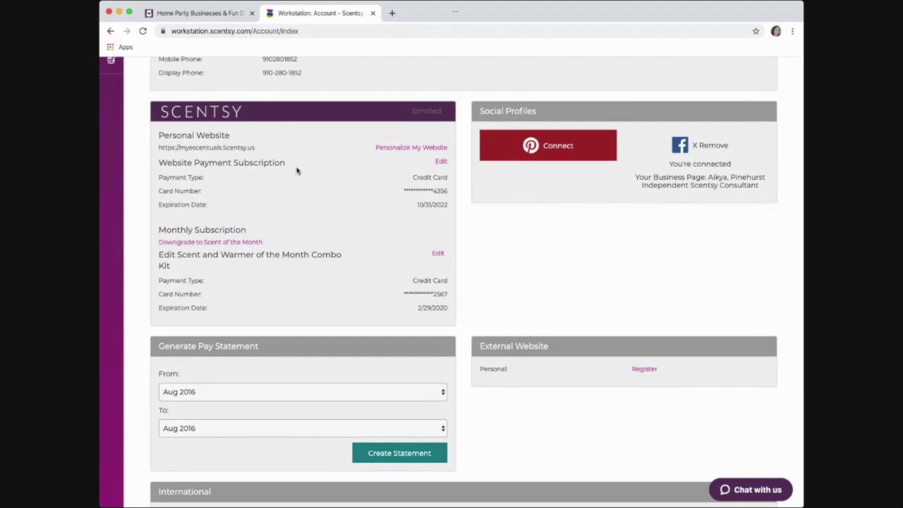
- Open the personal website customization page and review the Upload Your Photo and Tell Your Story sections
click(427, 148)
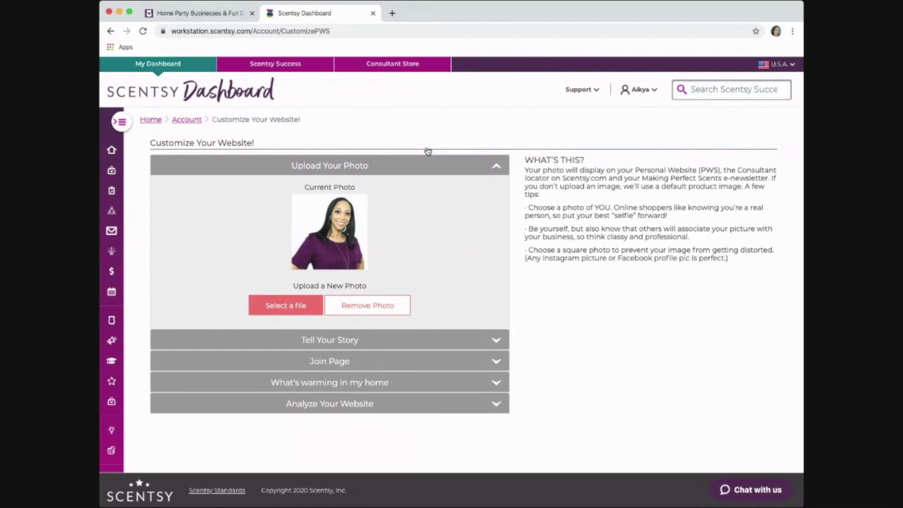
scroll(387, 238, down, 1)
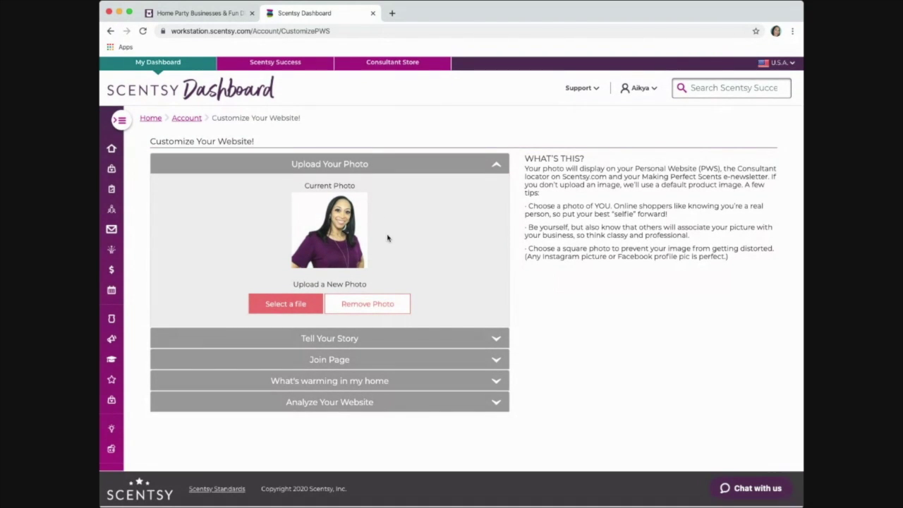
scroll(387, 238, up, 1)
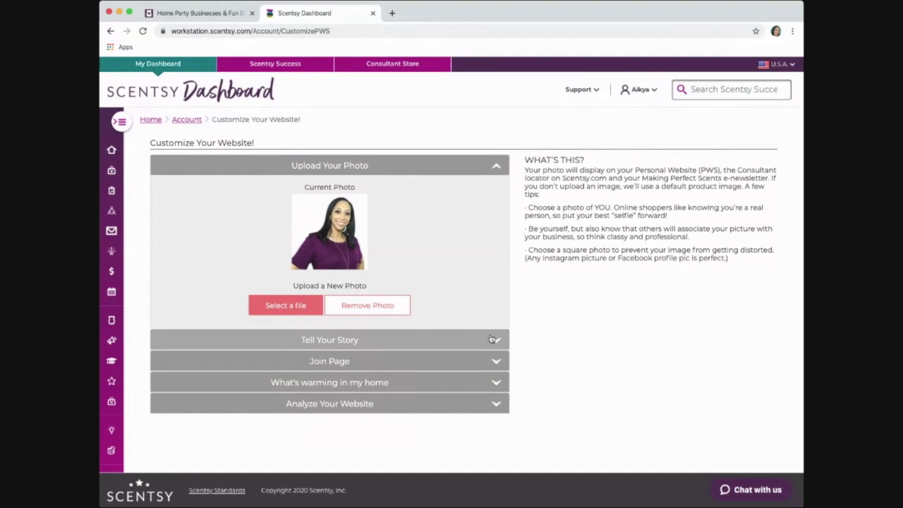
click(495, 340)
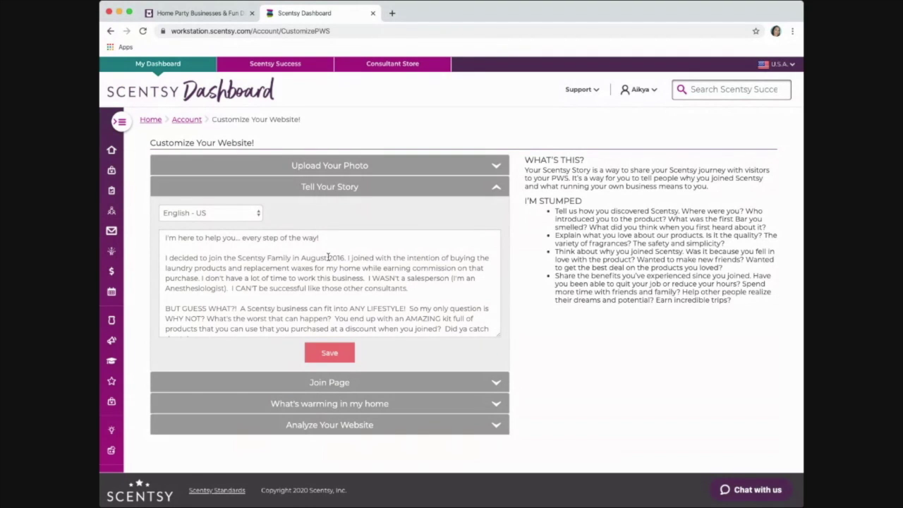
scroll(328, 257, down, 2)
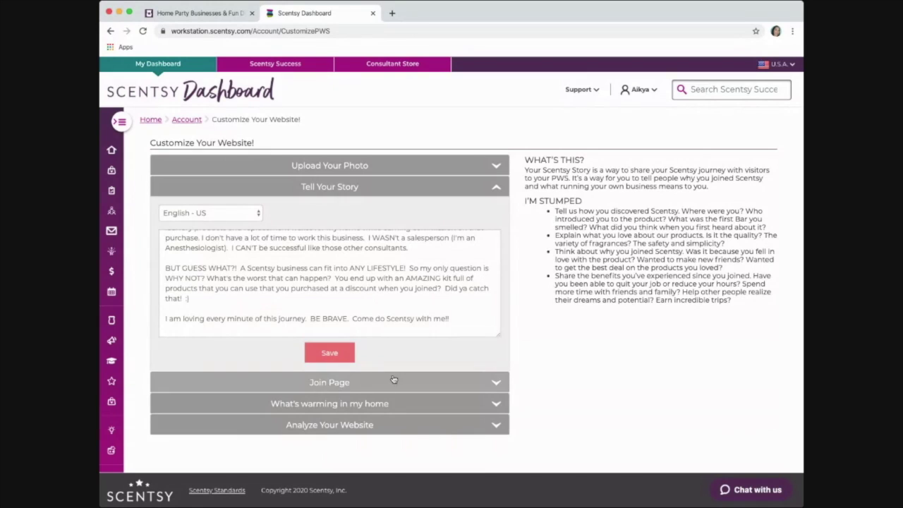
- Review the Join Page image and recruiting message, then expand the What's warming in my home section
click(497, 383)
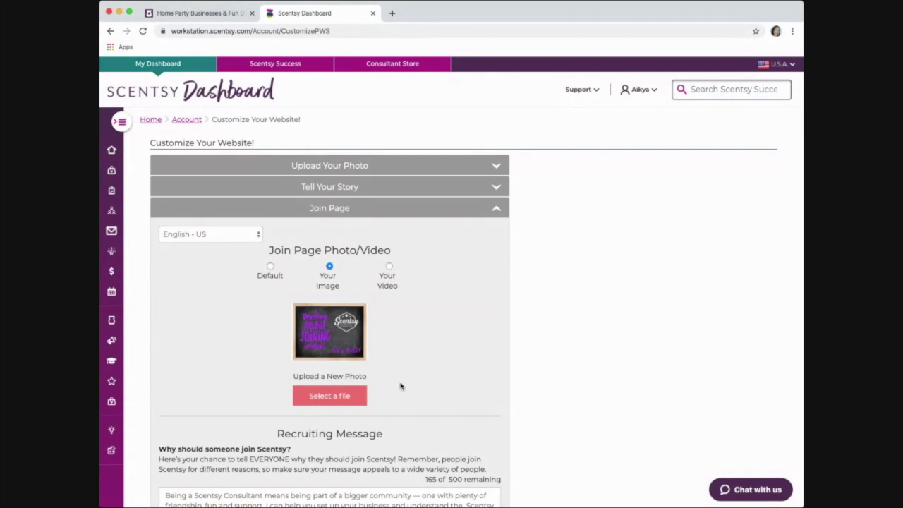
scroll(400, 386, down, 3)
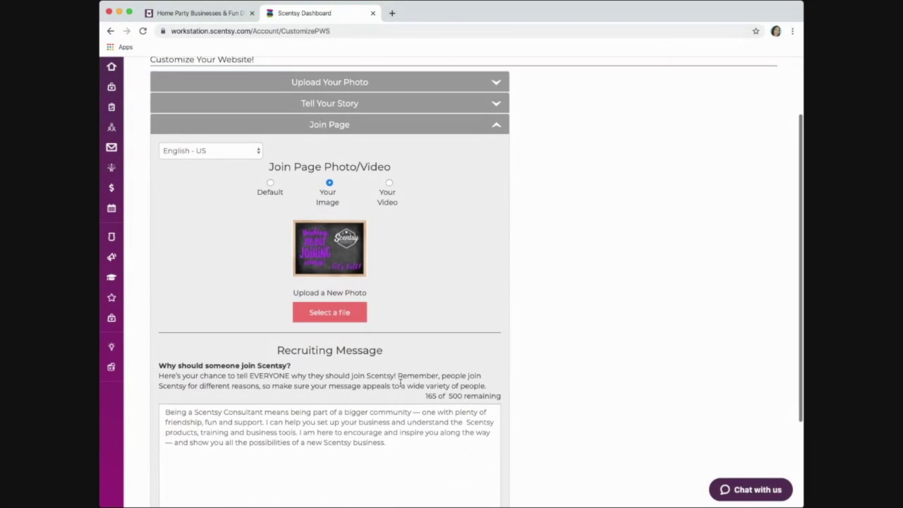
scroll(400, 383, down, 2)
scroll(400, 383, down, 2)
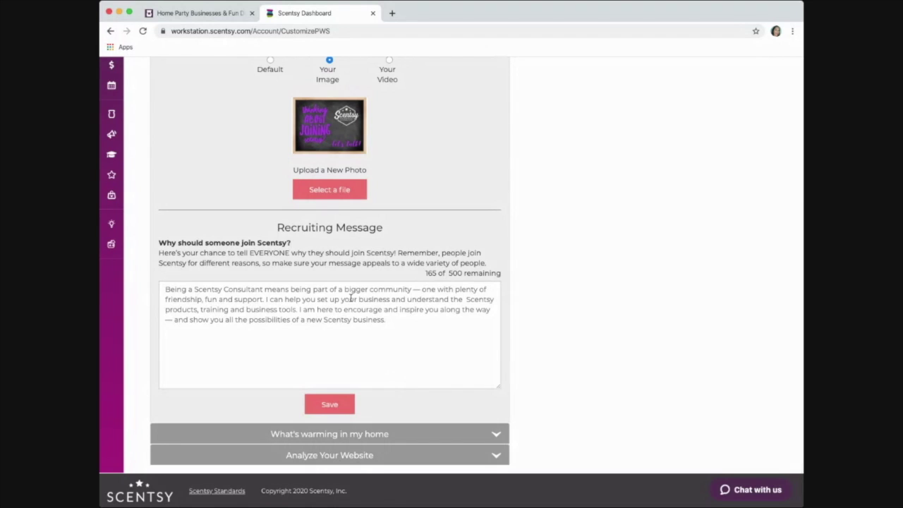
scroll(387, 369, up, 5)
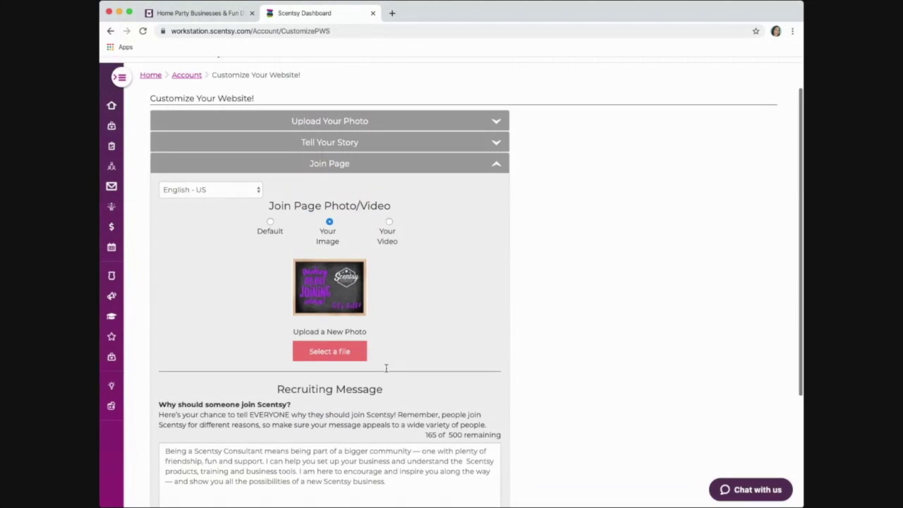
click(497, 165)
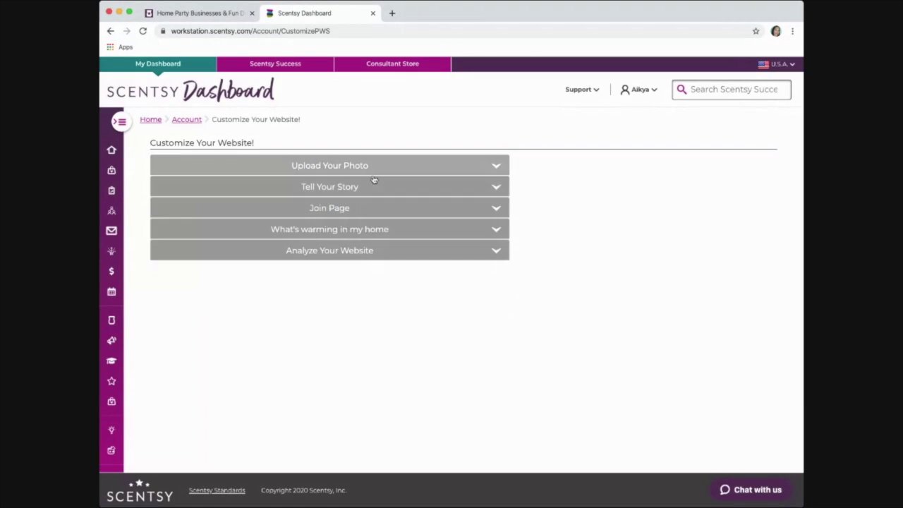
click(497, 231)
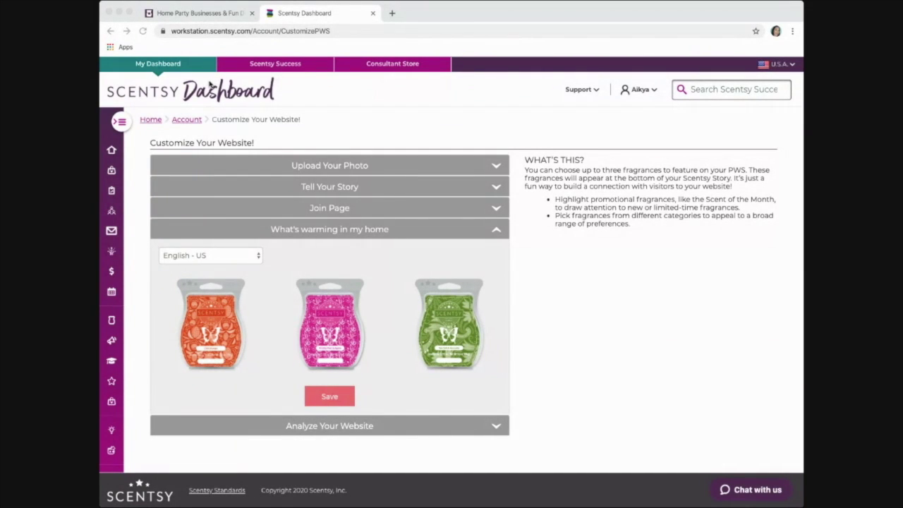
- Create a new party in Orders, naming it with the consultant's name followed by "Launch"
click(112, 173)
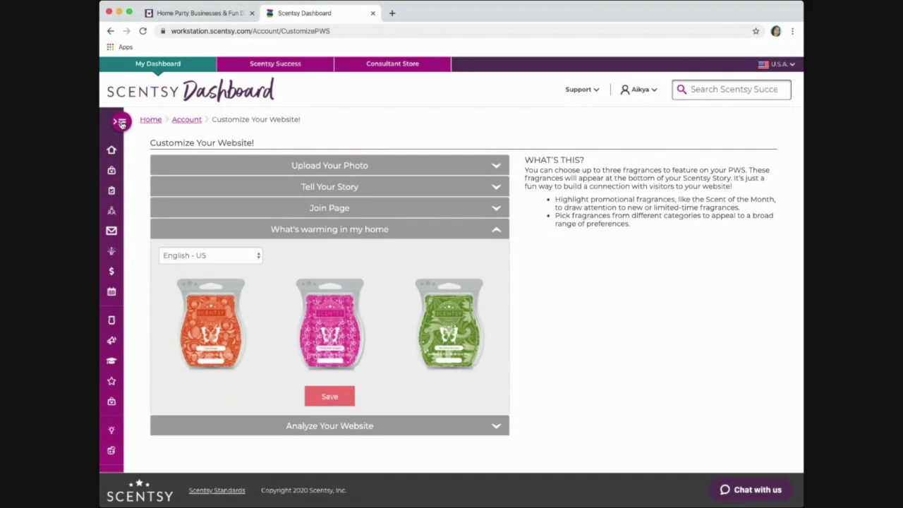
click(111, 172)
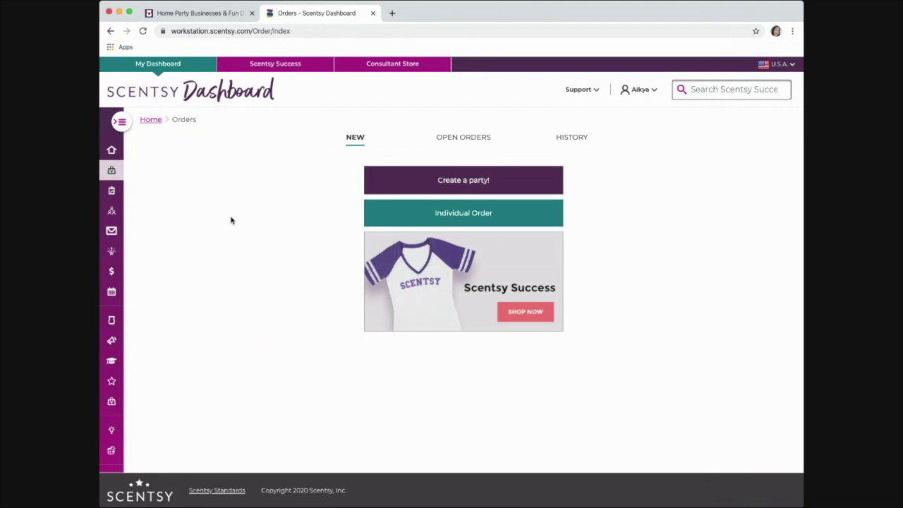
click(457, 181)
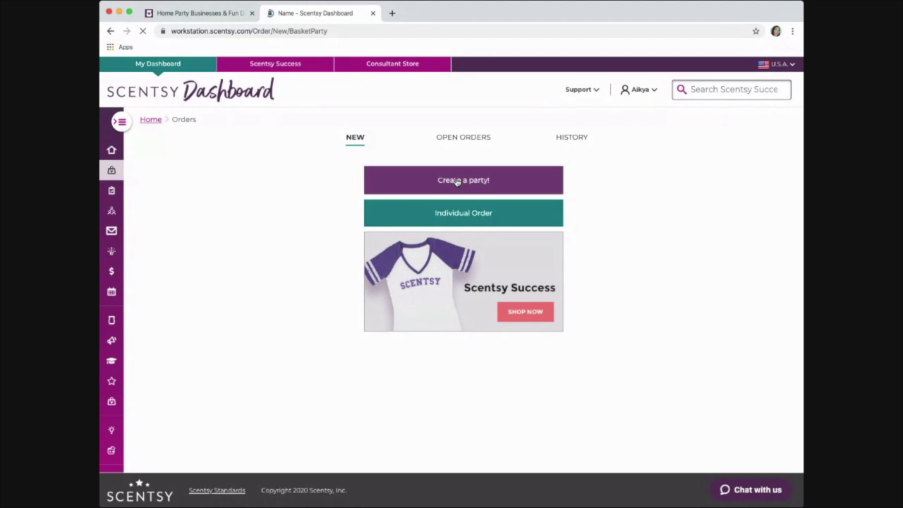
click(213, 176)
text(Susie Q's Launch)
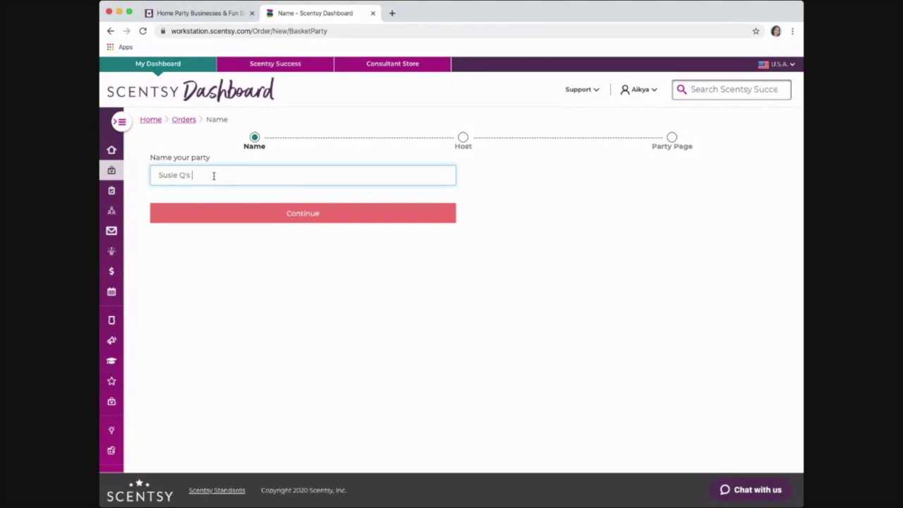
click(286, 220)
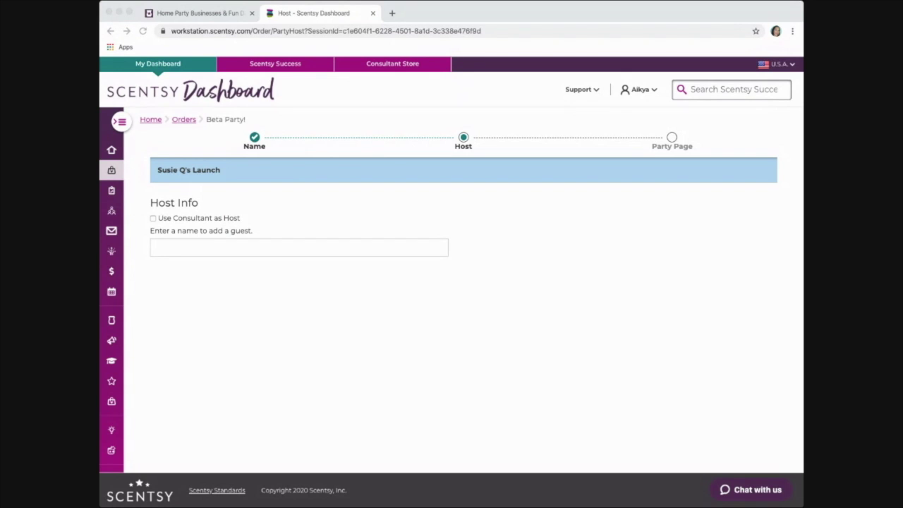
- Use the consultant as the party host and save the host details with shipping to the consultant's address
click(152, 222)
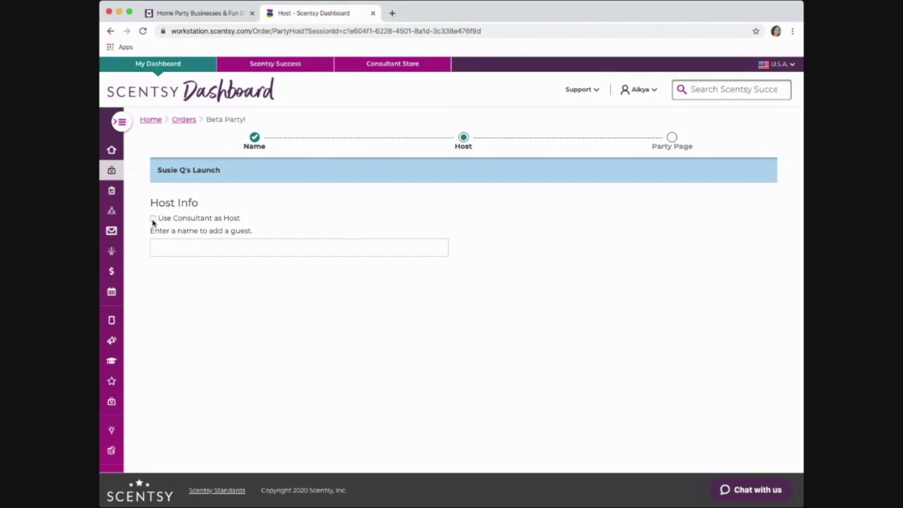
click(152, 219)
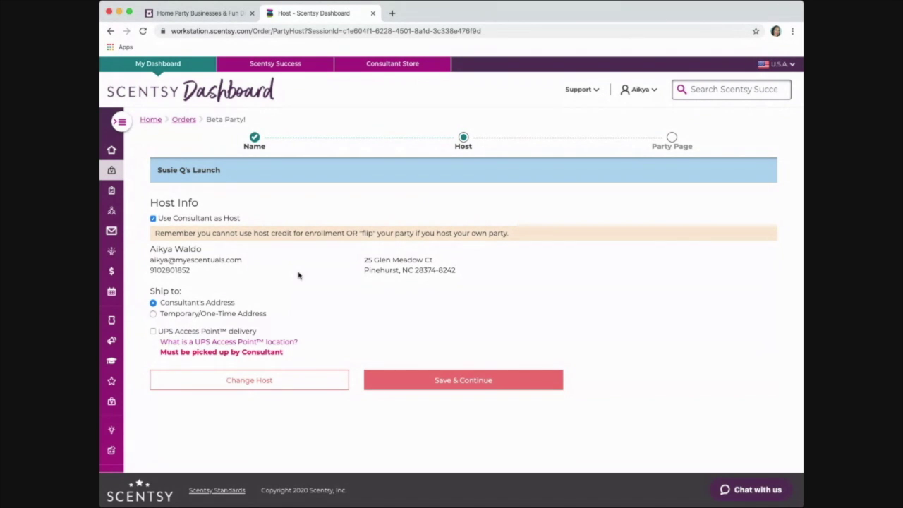
click(428, 385)
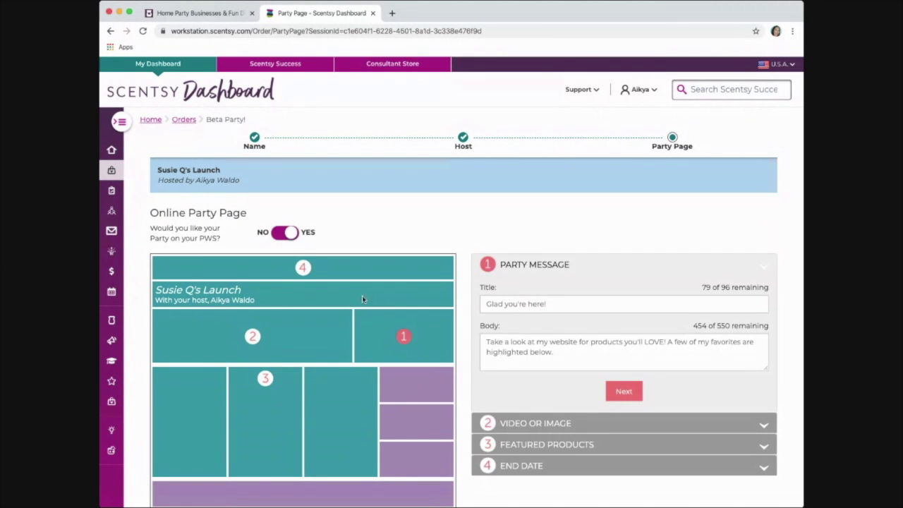
- Review the online party page layout and accept the default party message title and body
scroll(362, 295, down, 2)
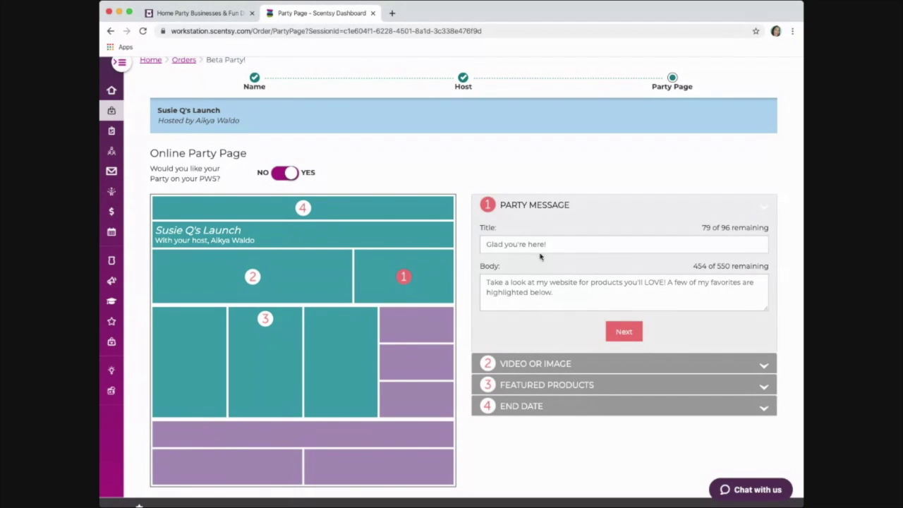
scroll(542, 205, down, 1)
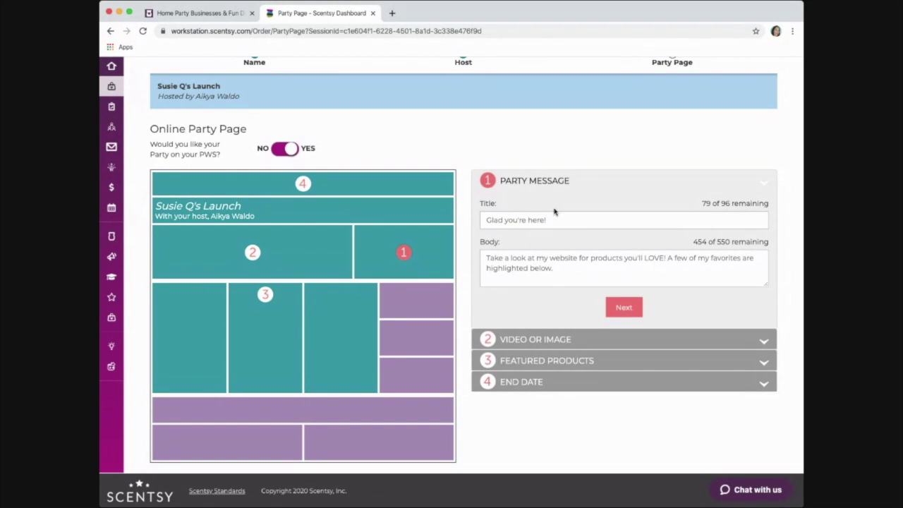
click(625, 306)
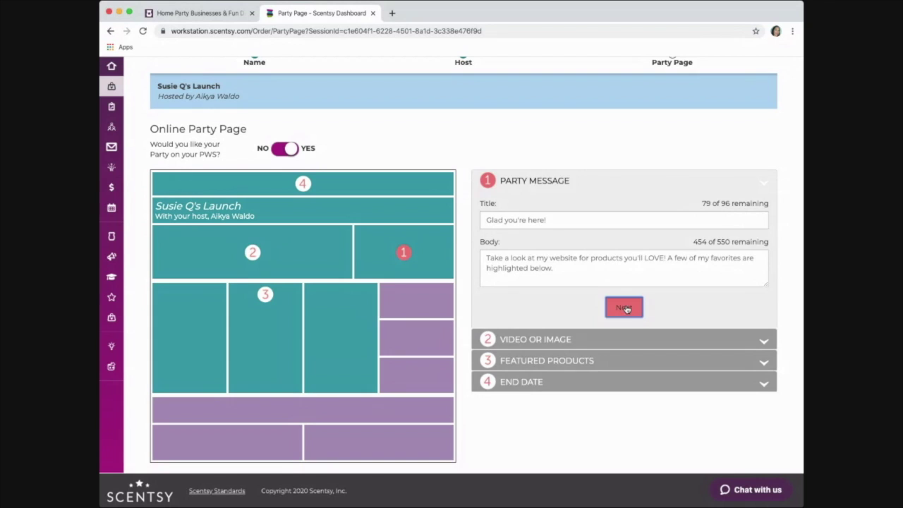
- View the default video or image for the party page, then accept it and continue to the featured products
click(564, 231)
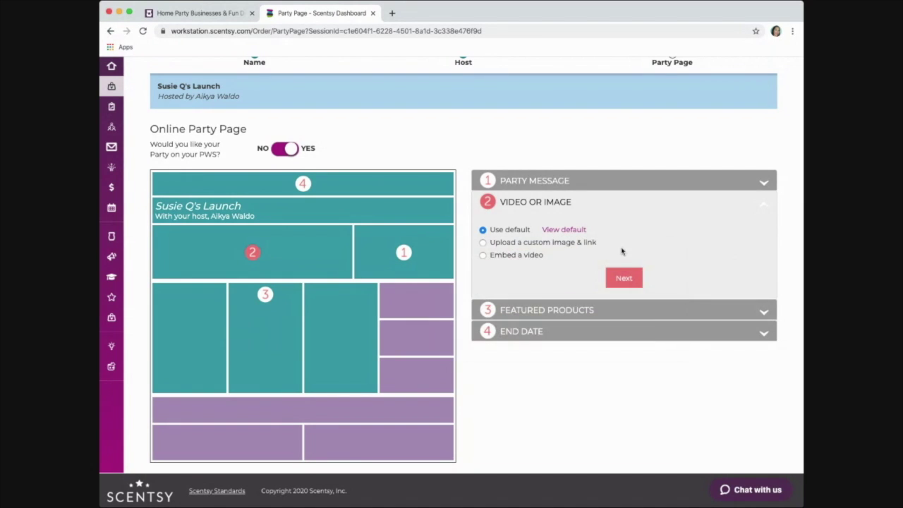
click(629, 280)
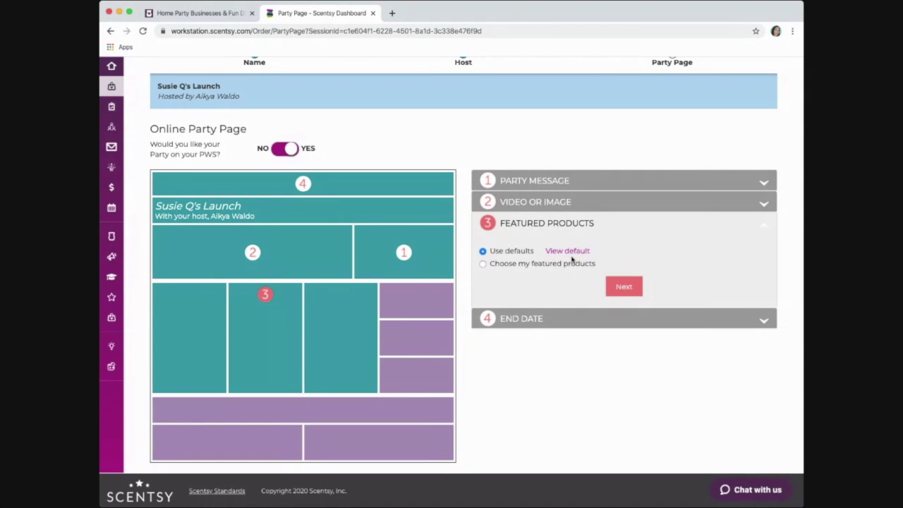
- Choose custom featured products for the party page and pick Mini Fan Diffuser - Gray as Product 1
mouse_move(571, 252)
click(482, 263)
click(525, 297)
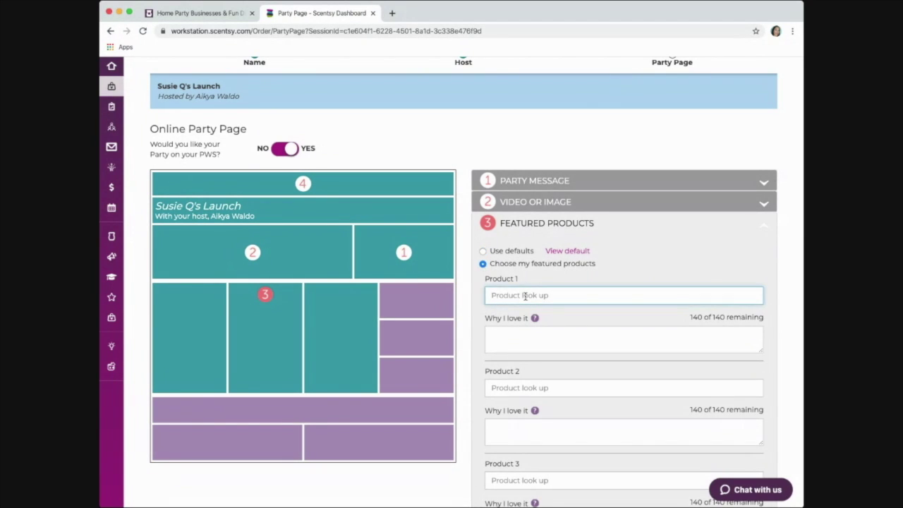
text(mini)
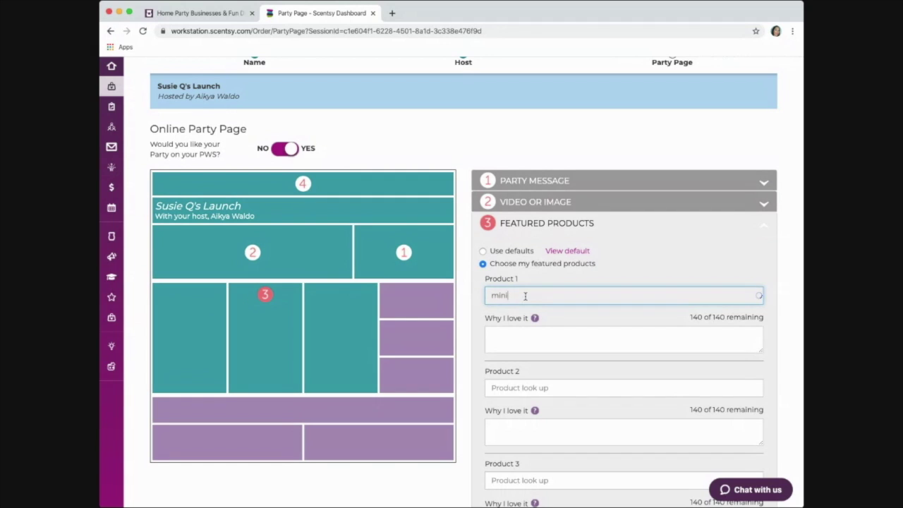
text( fan)
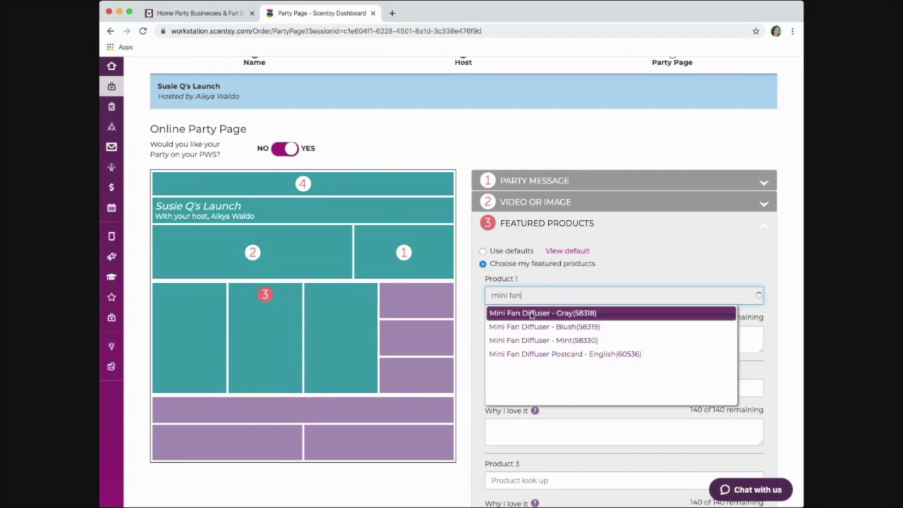
click(530, 314)
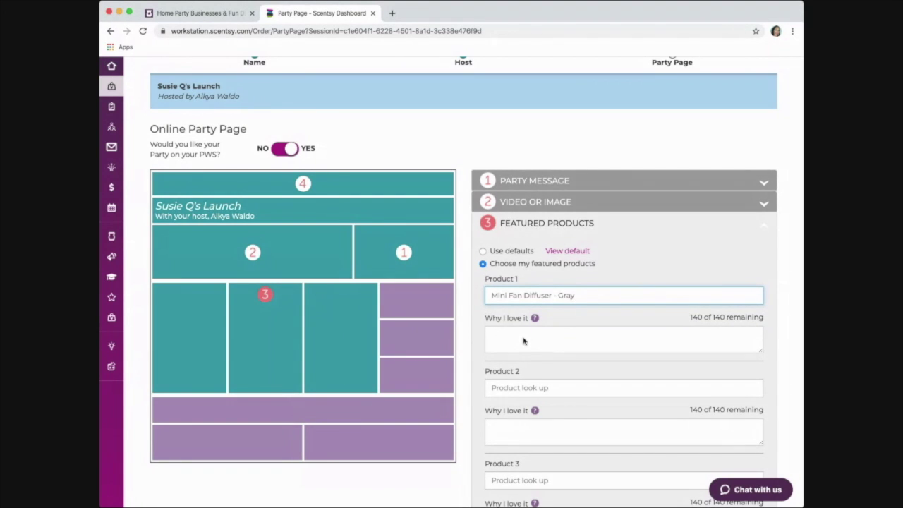
- Use the default featured products and create the party page with an end date of 03/17/2020 11:59 PM
click(483, 252)
click(619, 286)
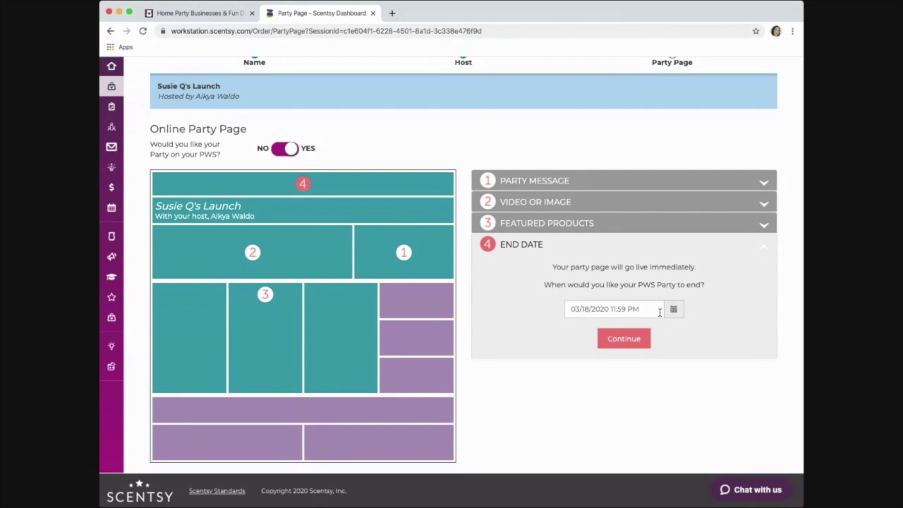
click(674, 309)
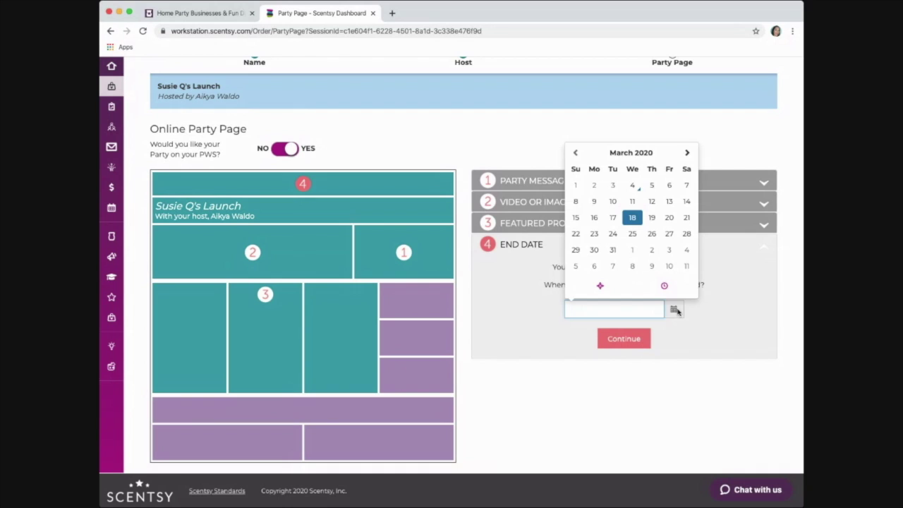
click(612, 217)
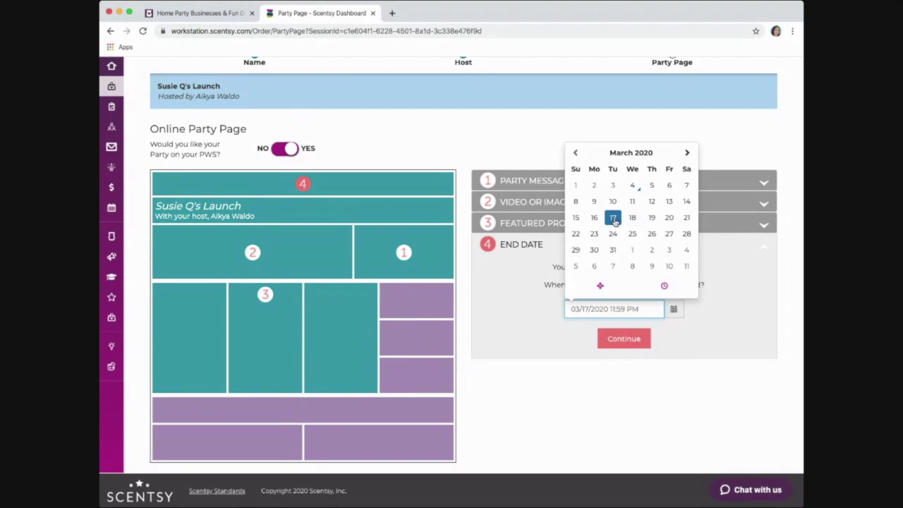
click(639, 343)
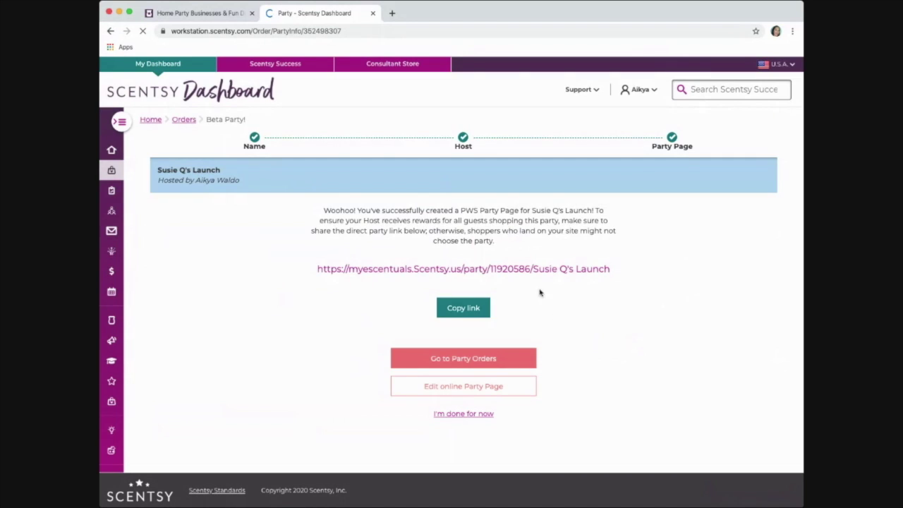
- Copy the direct link to the online party page and finish the party setup for now
click(460, 311)
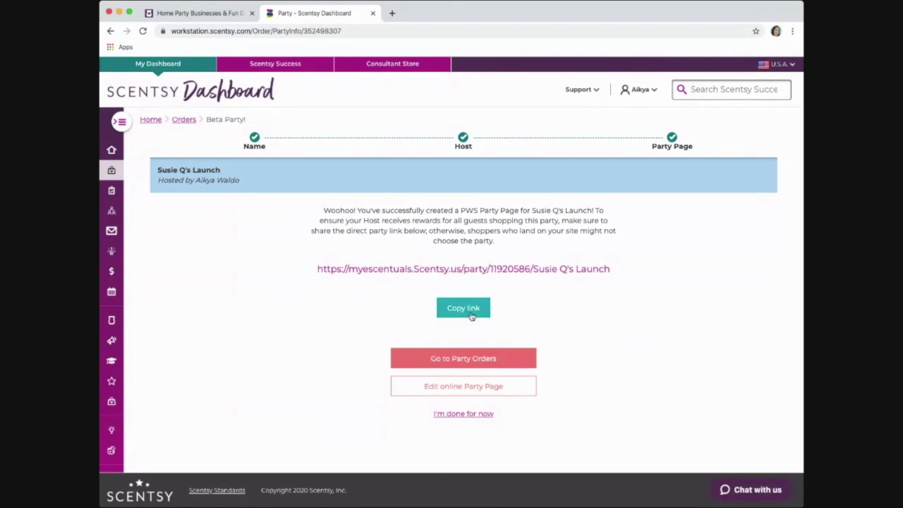
click(464, 414)
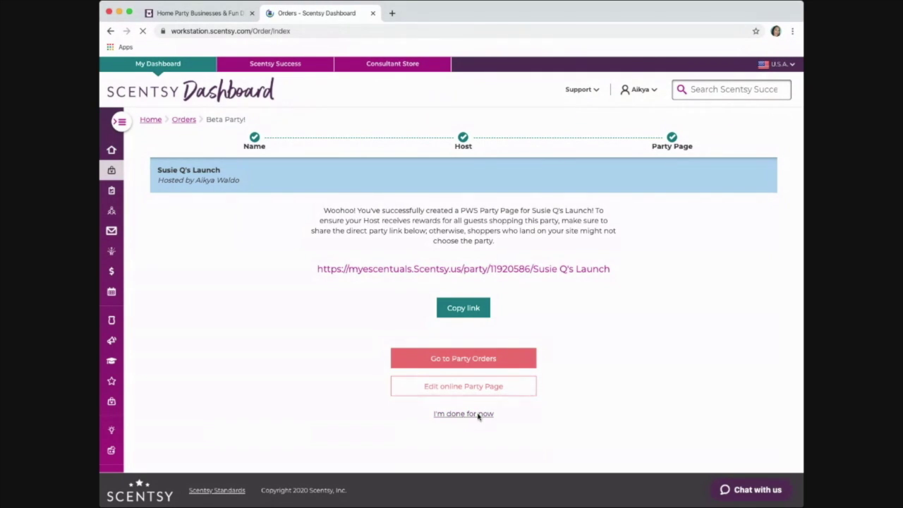